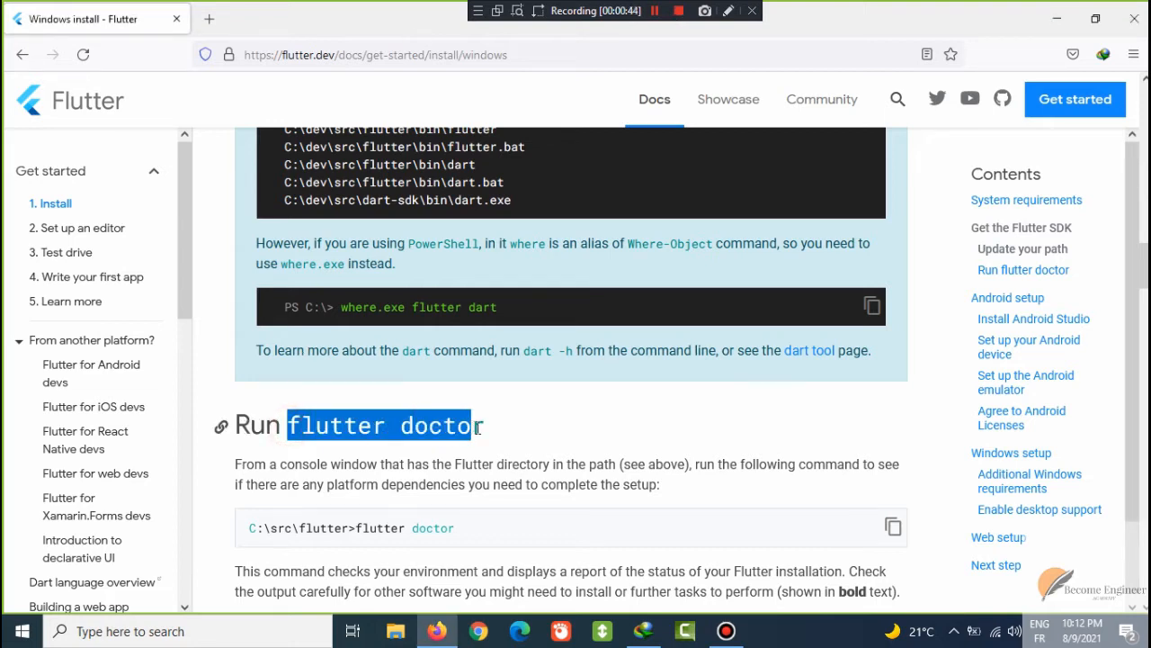
# Highlight the 'flutter doctor' command in the docs section heading.
pyautogui.moveTo(289, 426); pyautogui.dragTo(486, 426)
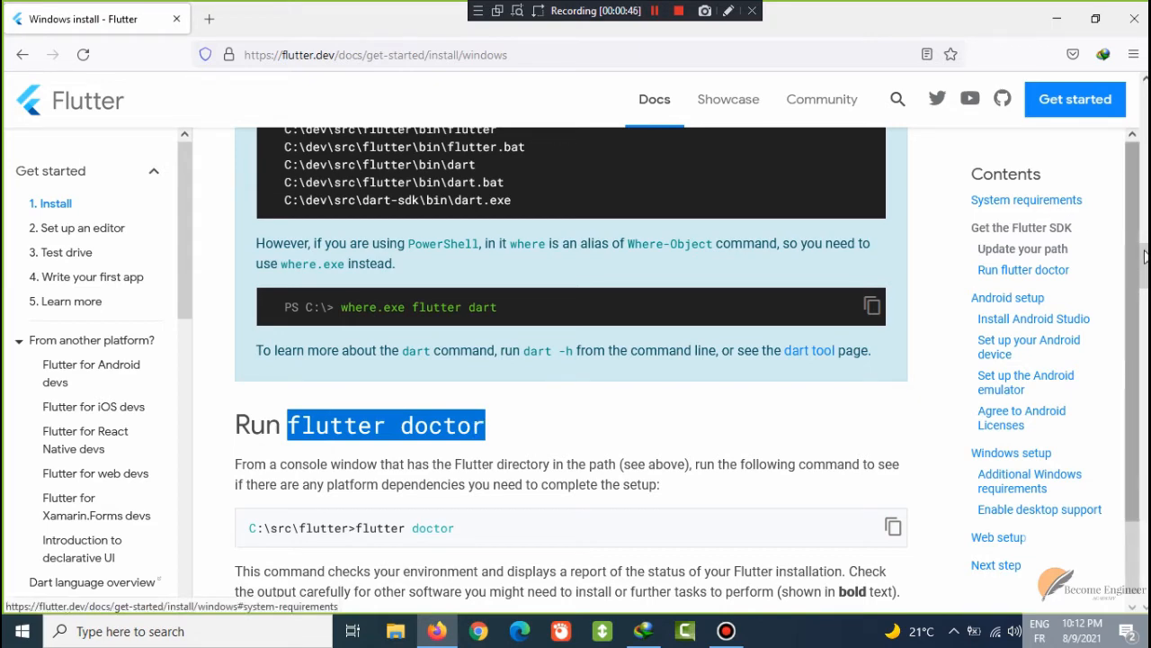
pyautogui.scroll(-4, 1144, 261)
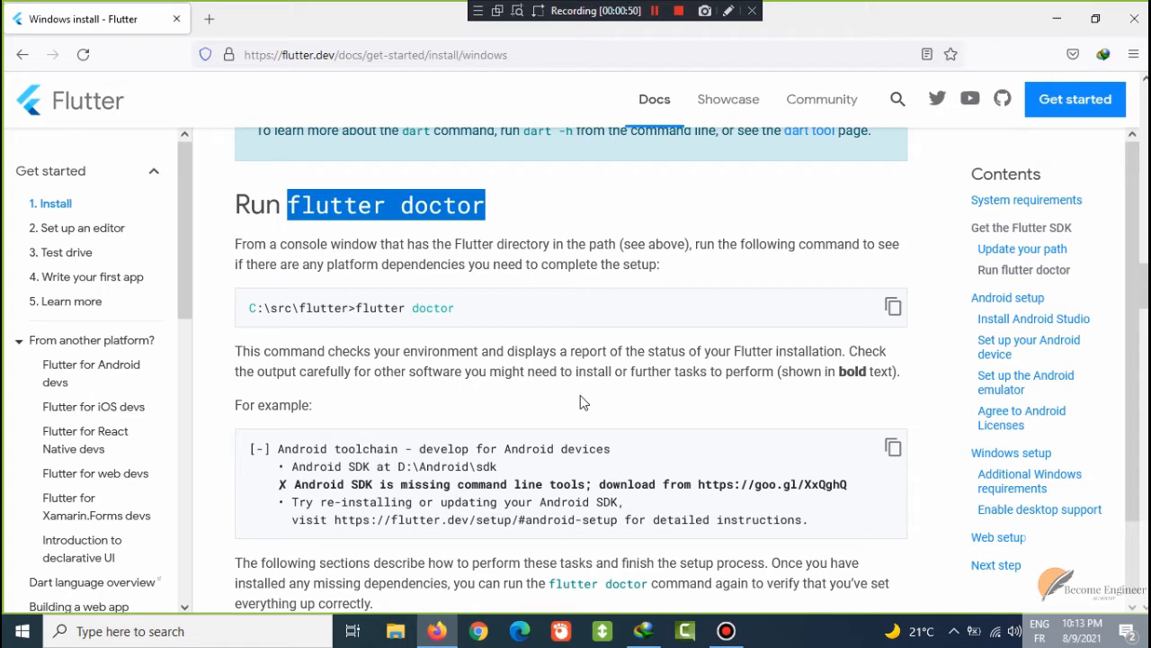
# Launch Command Prompt via Win+R CMD and enter 'flutter doctor' at the prompt.
pyautogui.press('super+r')
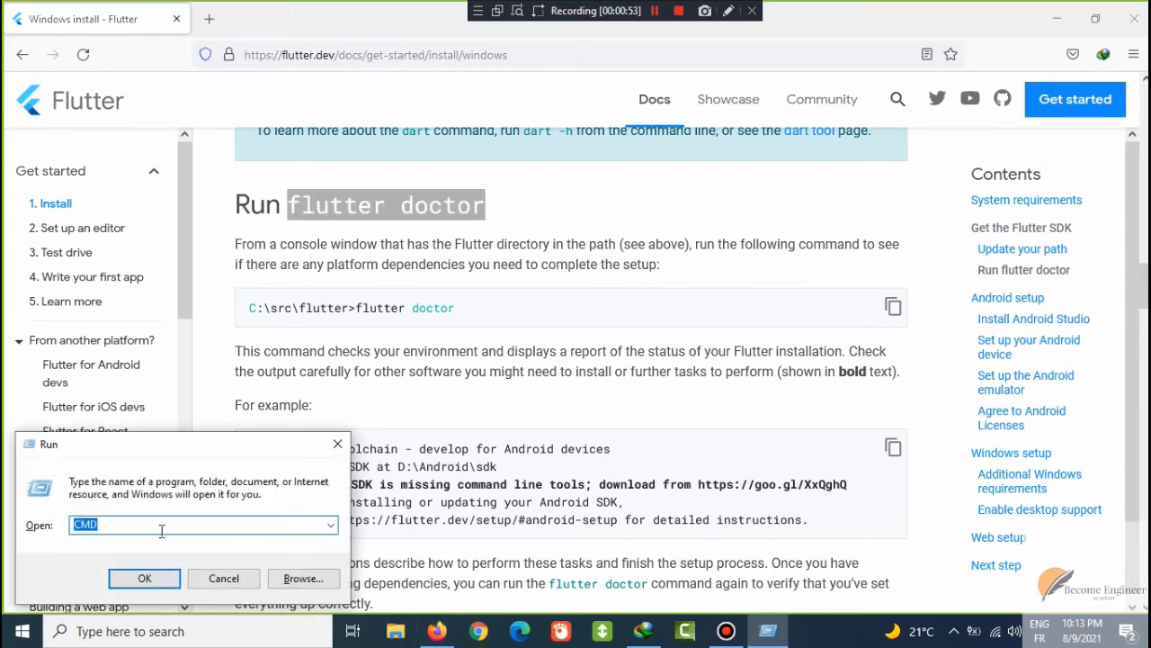
pyautogui.click(119, 525)
pyautogui.click(147, 580)
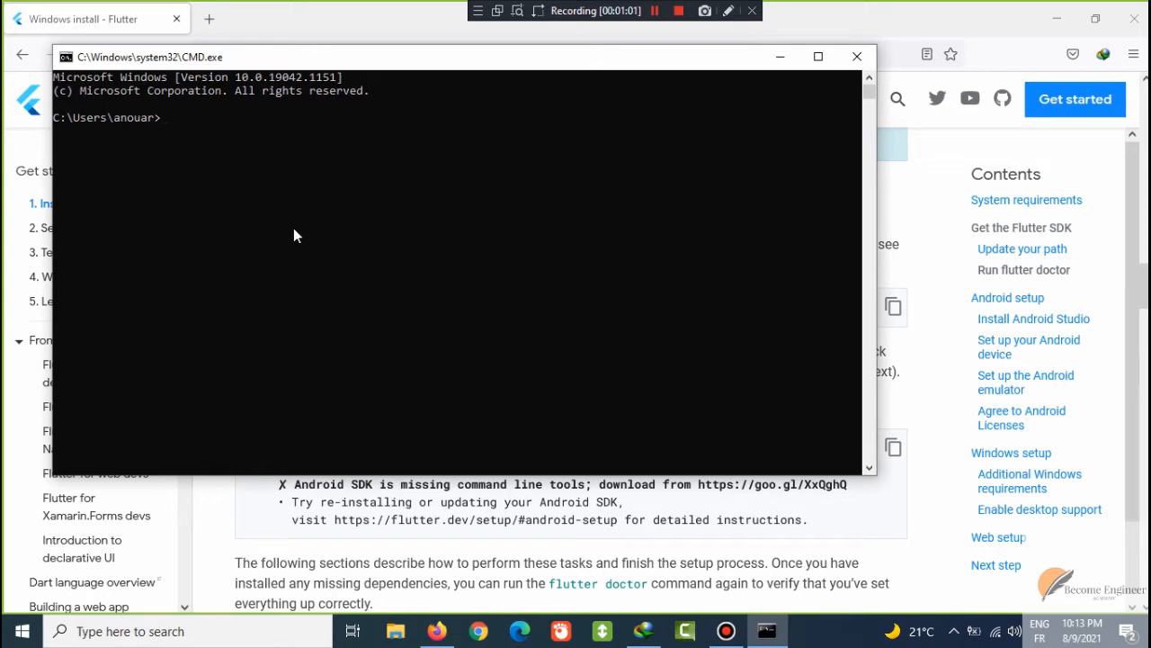
pyautogui.write('fluu')
pyautogui.press('BackSpace')
pyautogui.write('tter ')
pyautogui.write('doctor')
# Set the console font size to 24 in Properties and move the window toward the top-left.
pyautogui.rightClick(312, 59)
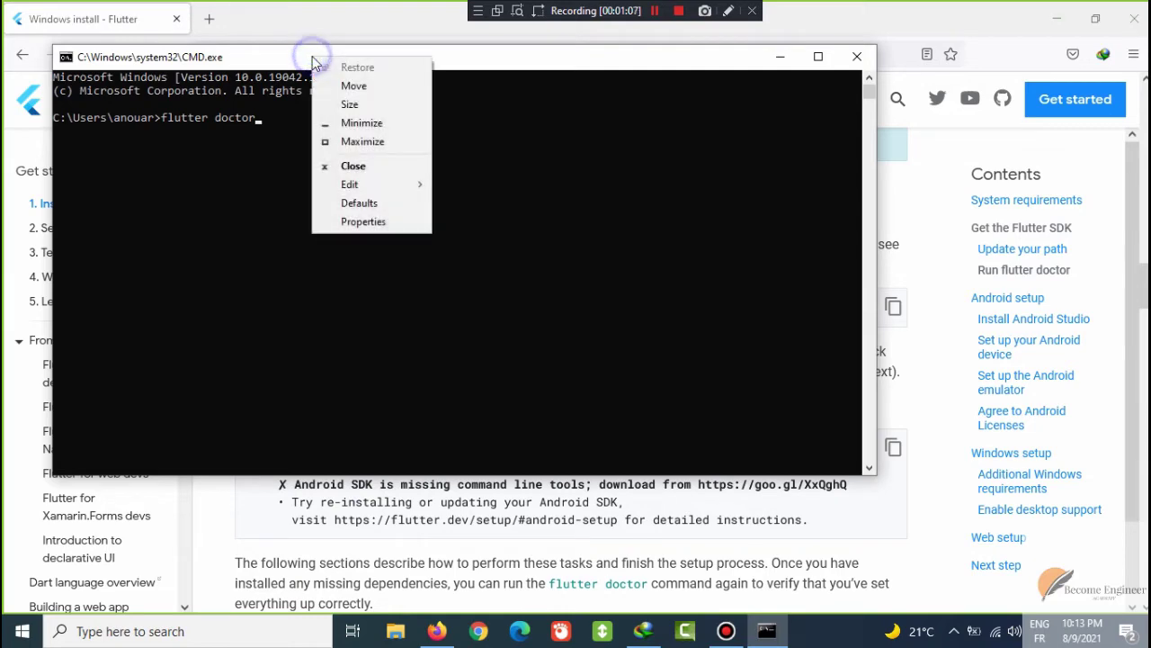
pyautogui.click(355, 221)
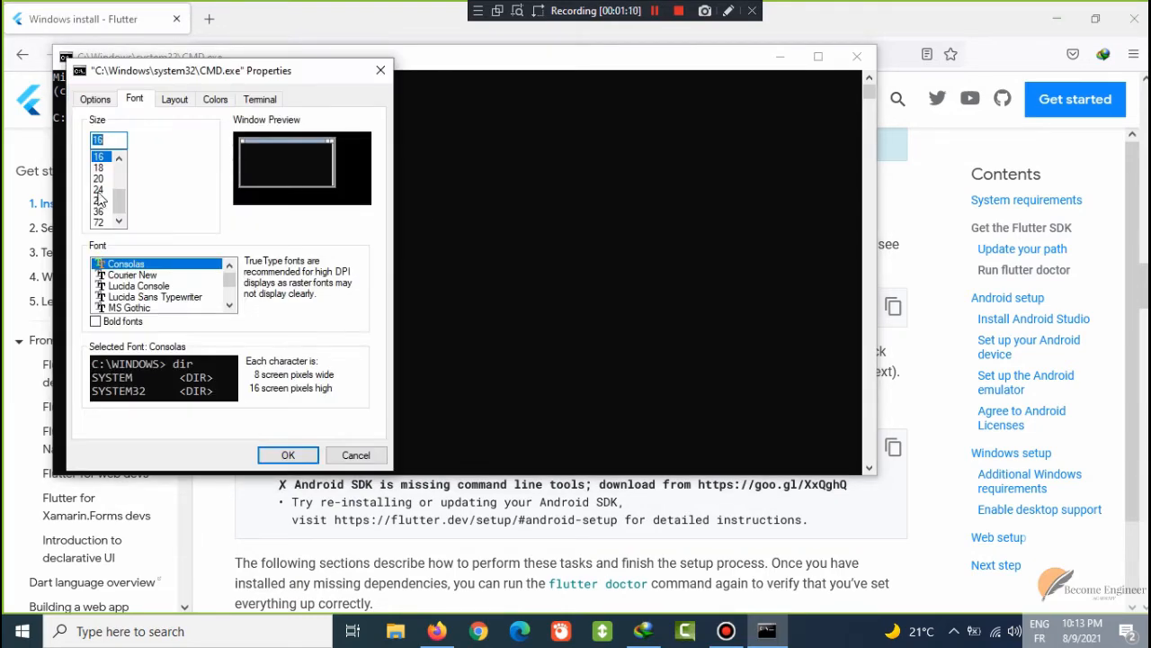
pyautogui.click(98, 189)
pyautogui.click(272, 456)
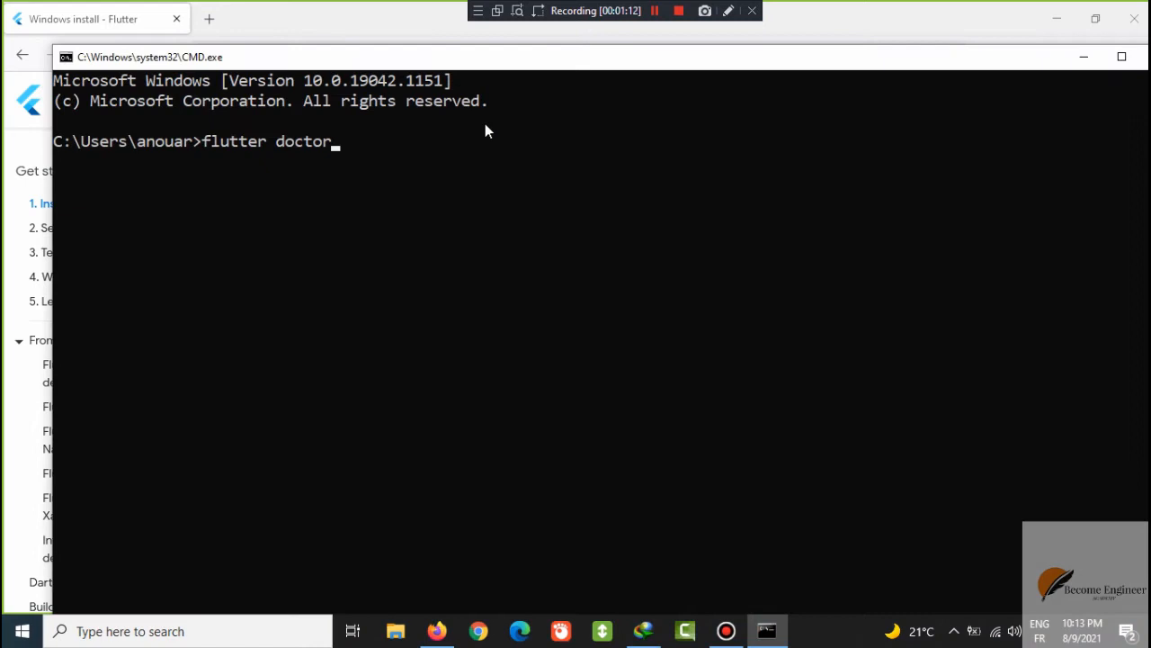
pyautogui.moveTo(596, 63); pyautogui.dragTo(567, 52)
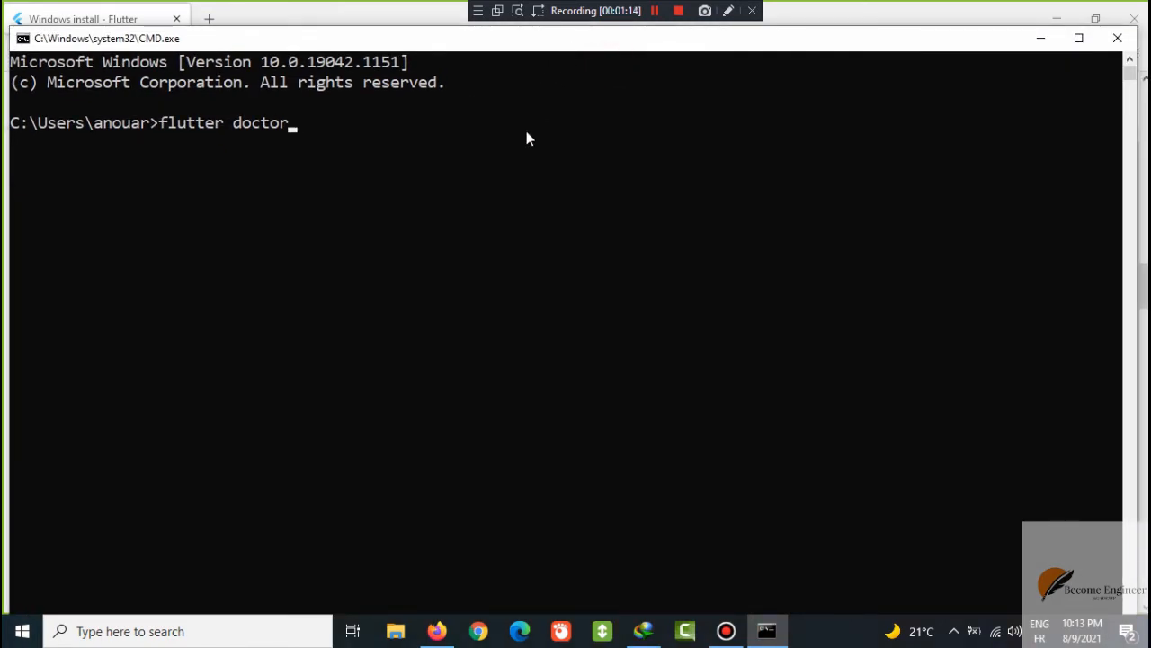
# Run flutter doctor, producing the report with Flutter OK and Android toolchain failing.
pyautogui.press('Return')
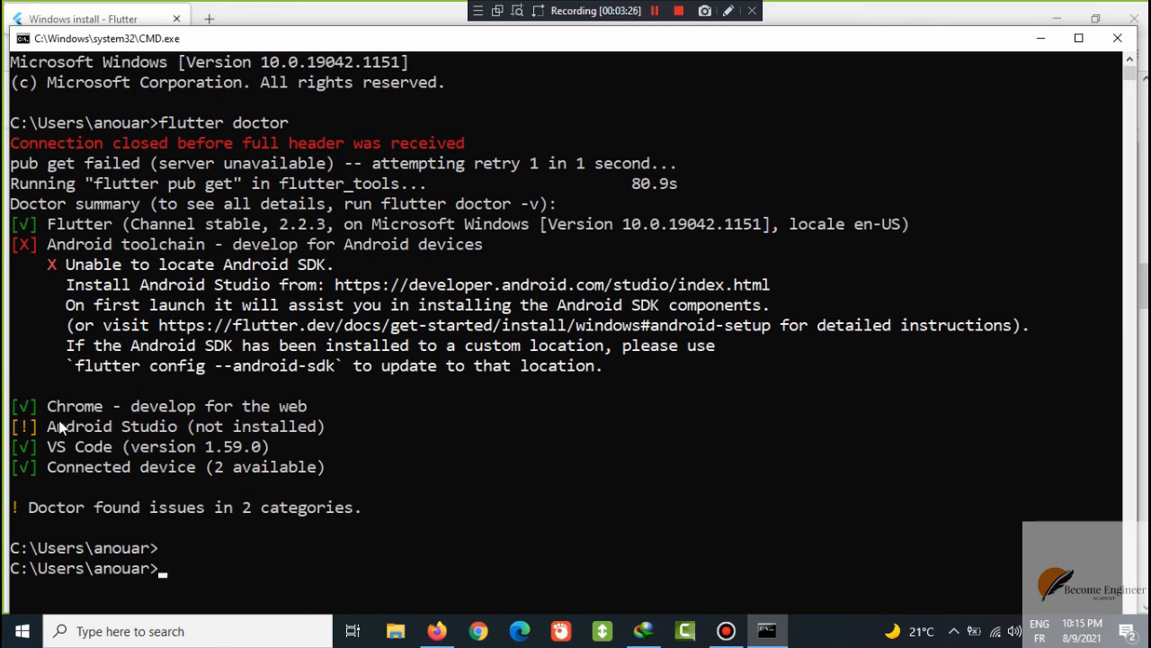
pyautogui.moveTo(49, 426)
pyautogui.mouseDown()
pyautogui.moveTo(350, 433)
pyautogui.moveTo(11, 428)
pyautogui.mouseUp()
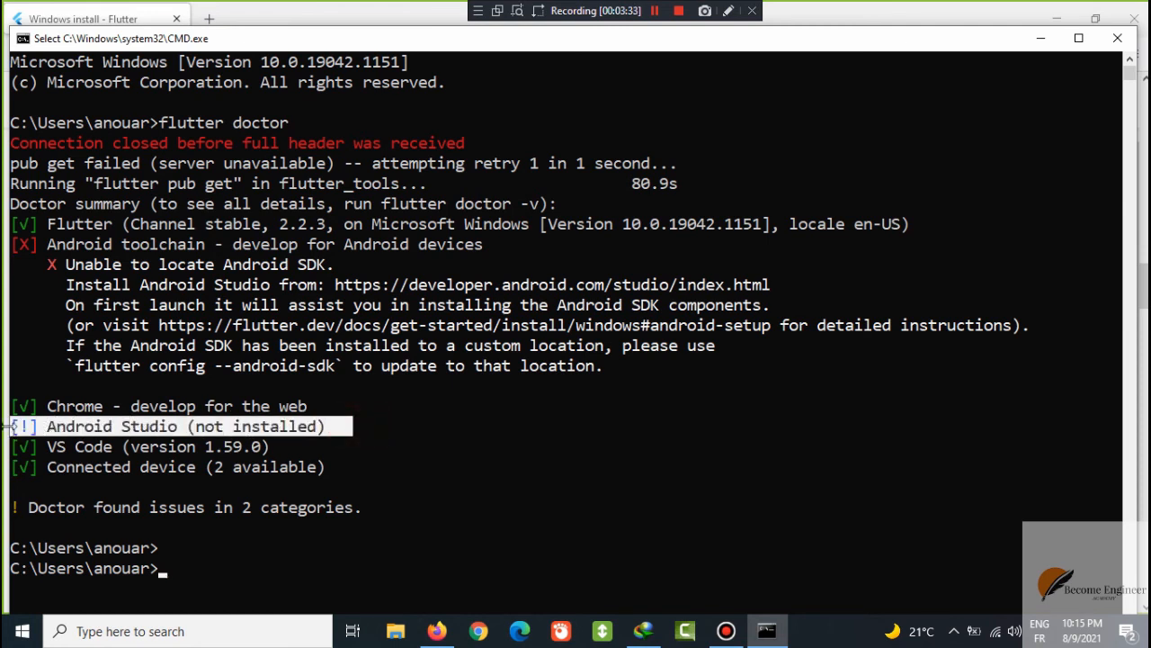
pyautogui.click(213, 427)
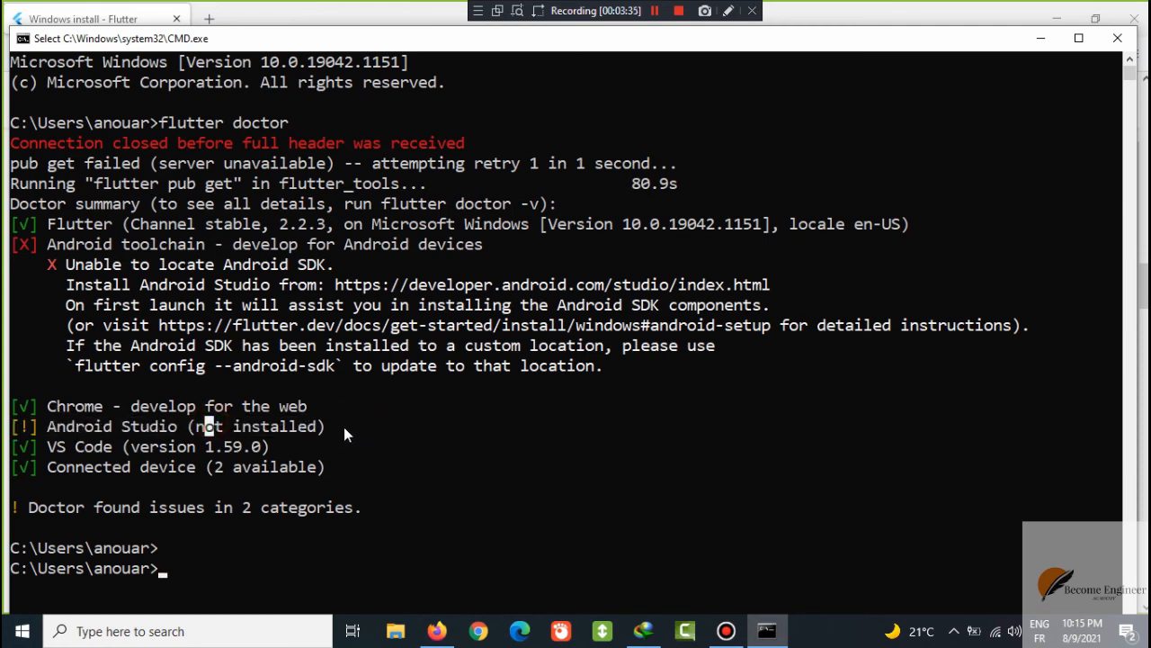
pyautogui.click(328, 428)
pyautogui.moveTo(328, 428); pyautogui.dragTo(11, 428)
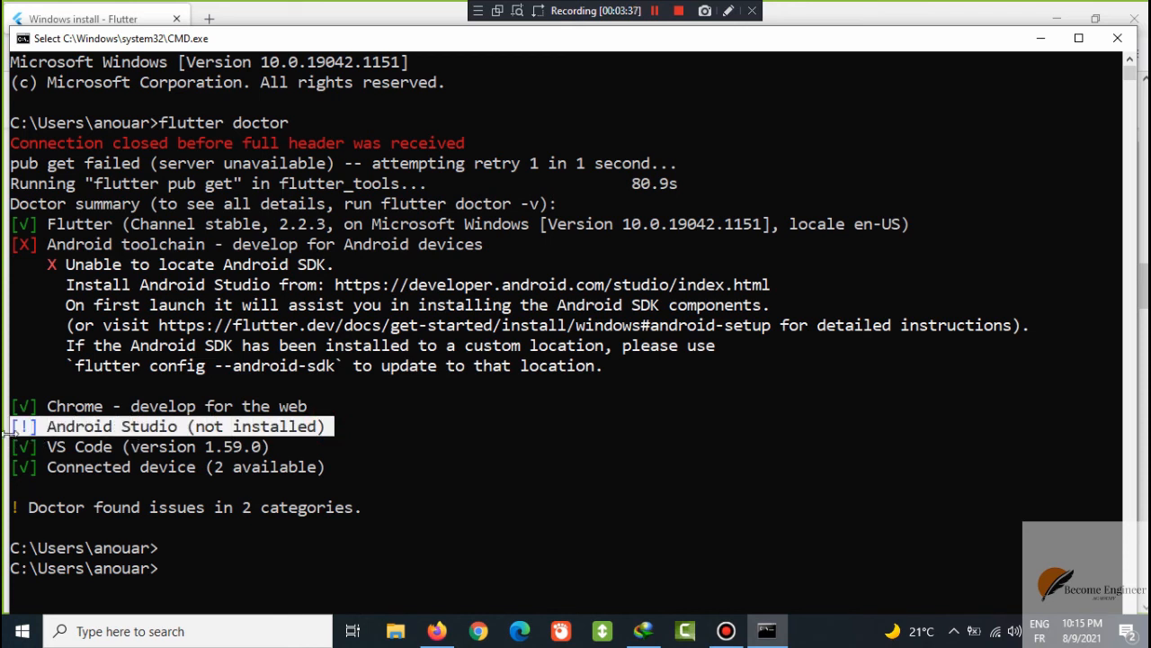
pyautogui.click(96, 430)
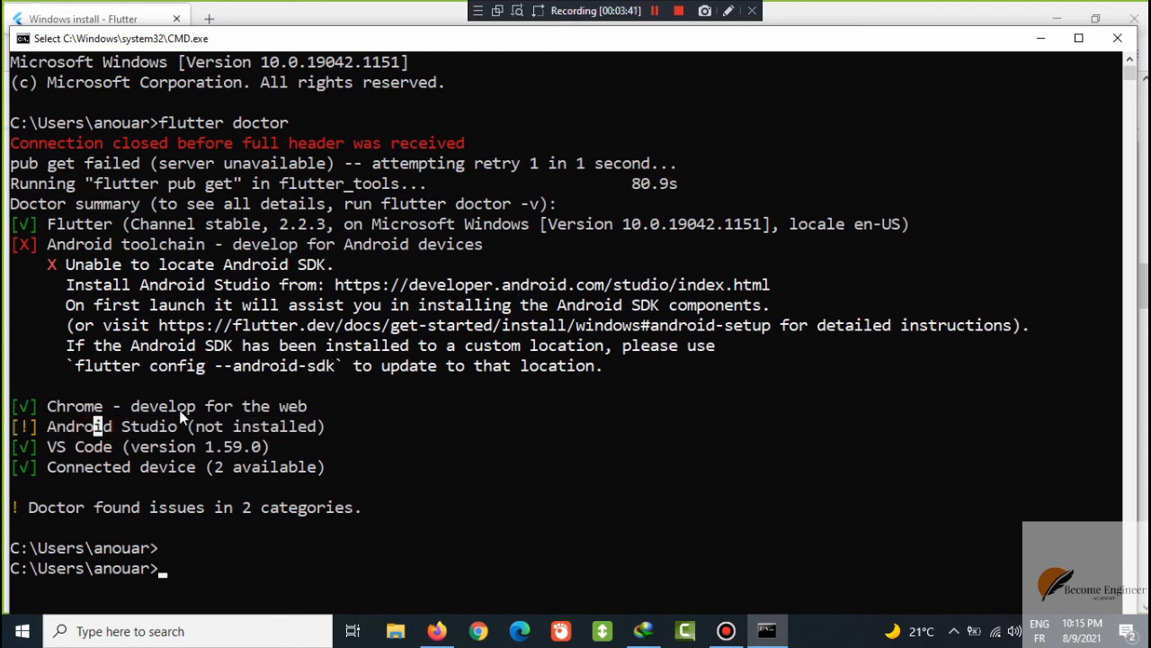
pyautogui.moveTo(52, 432); pyautogui.dragTo(372, 409)
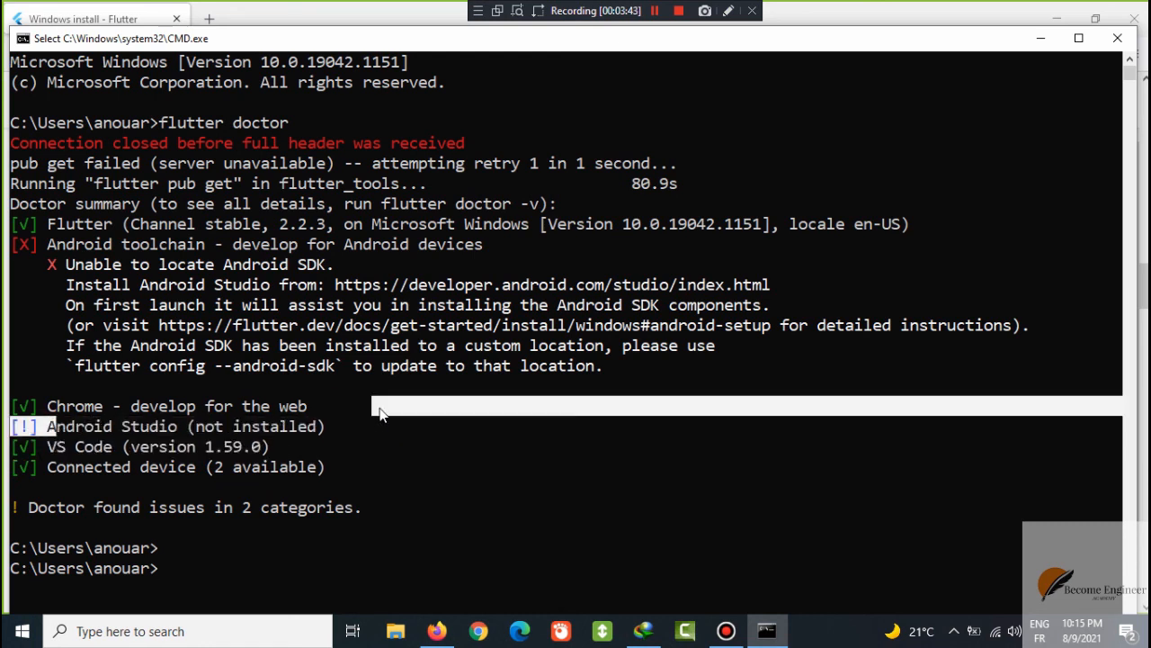